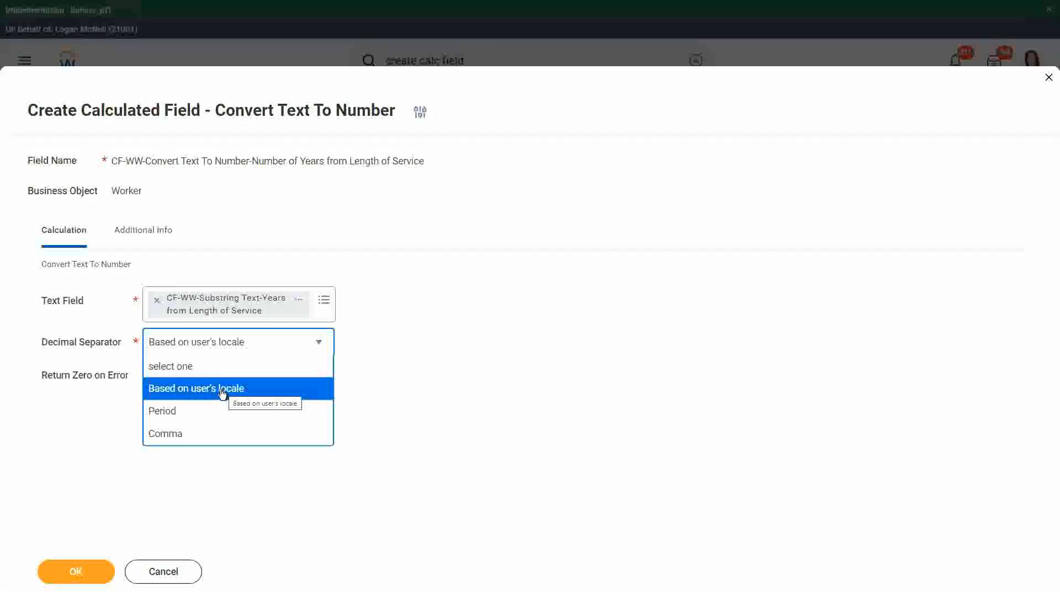
# Keep the decimal separator based on the user's locale, enable Return Zero on Error, and save the calculated field
pyautogui.click(396, 377)
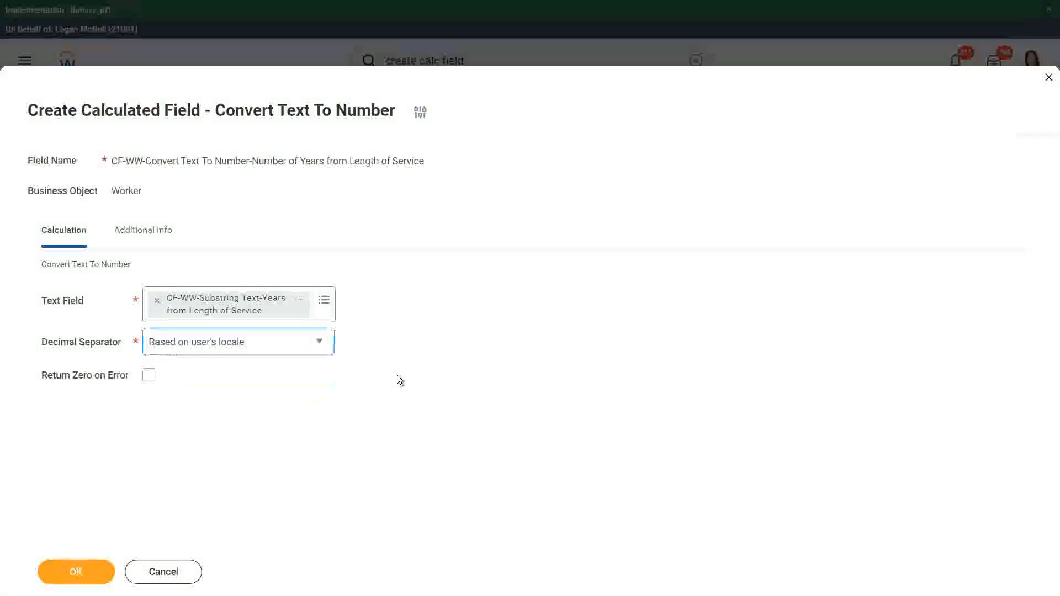
pyautogui.click(149, 374)
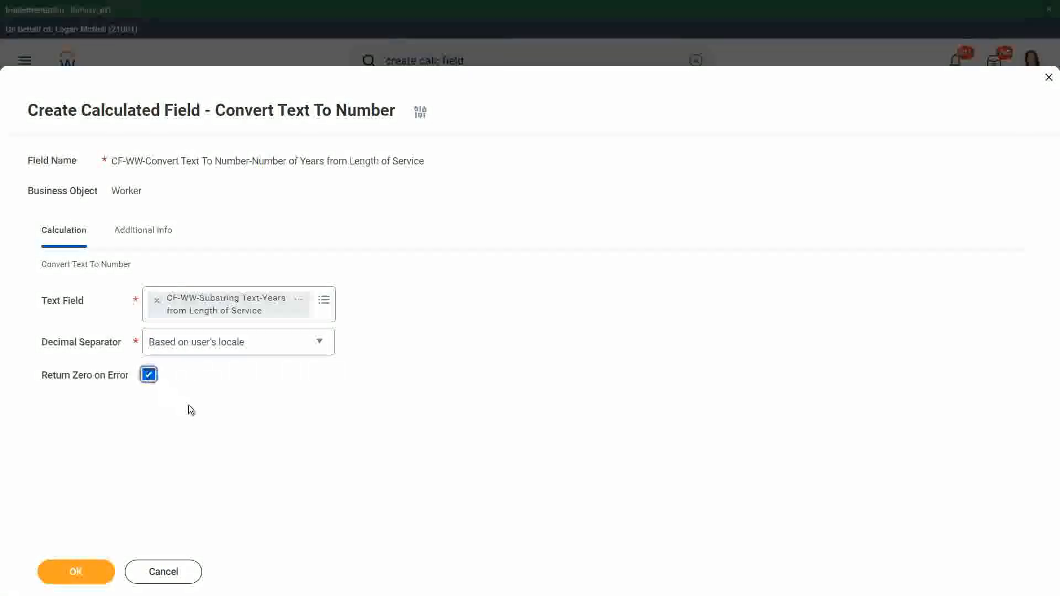
pyautogui.click(77, 573)
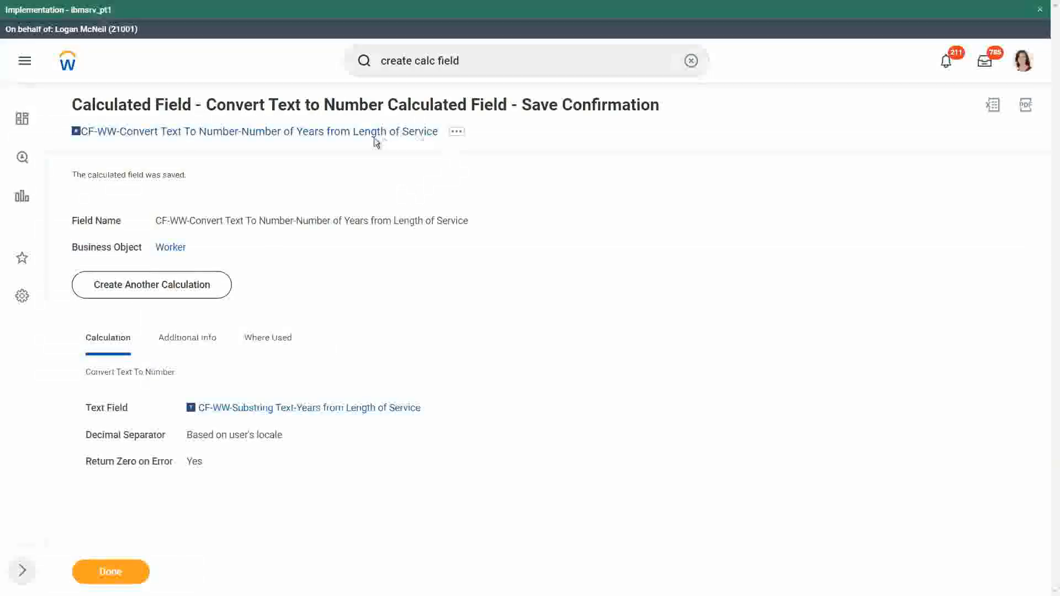
# Copy the saved calculated field's name and open the WW Employee Details custom report for editing
pyautogui.rightClick(374, 136)
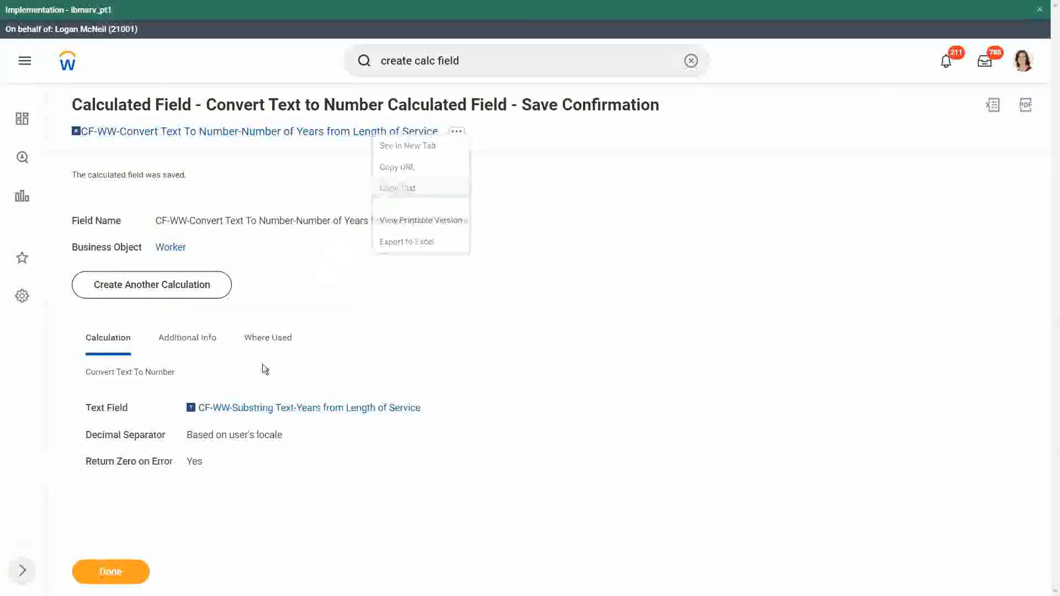
pyautogui.click(125, 571)
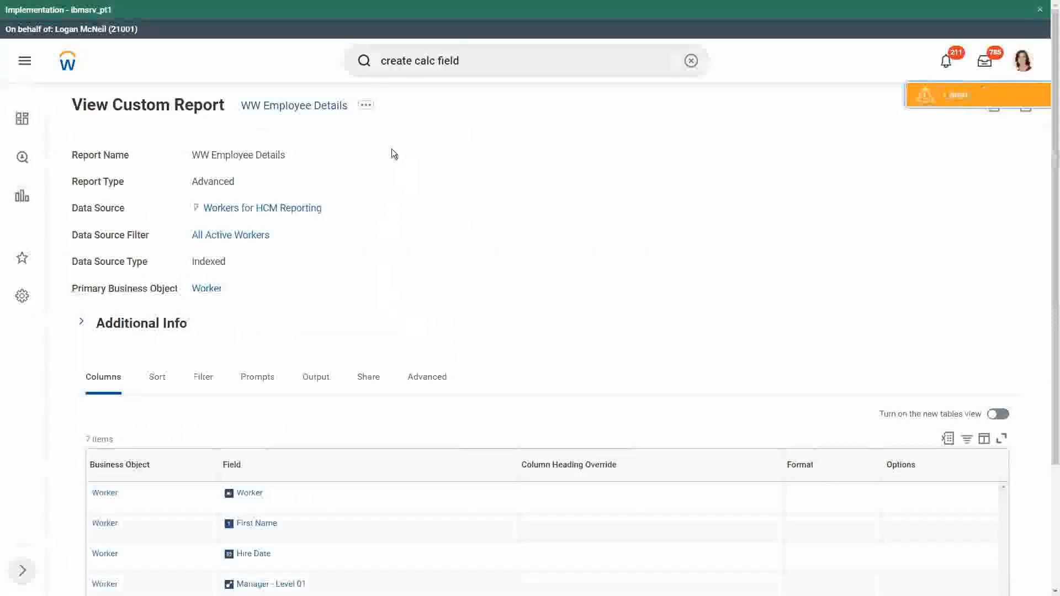
pyautogui.click(366, 105)
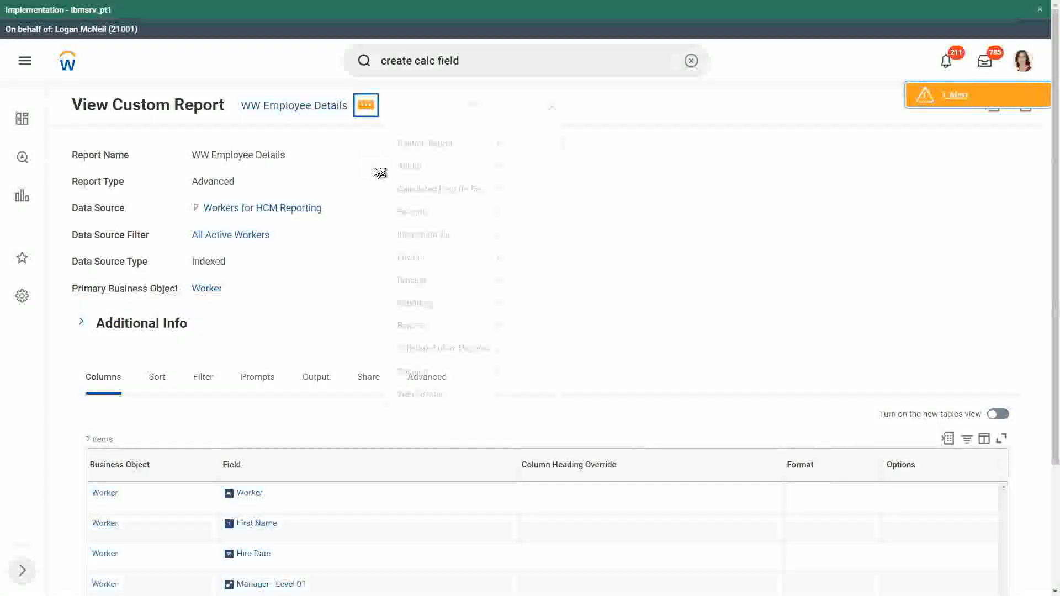
pyautogui.moveTo(440, 165)
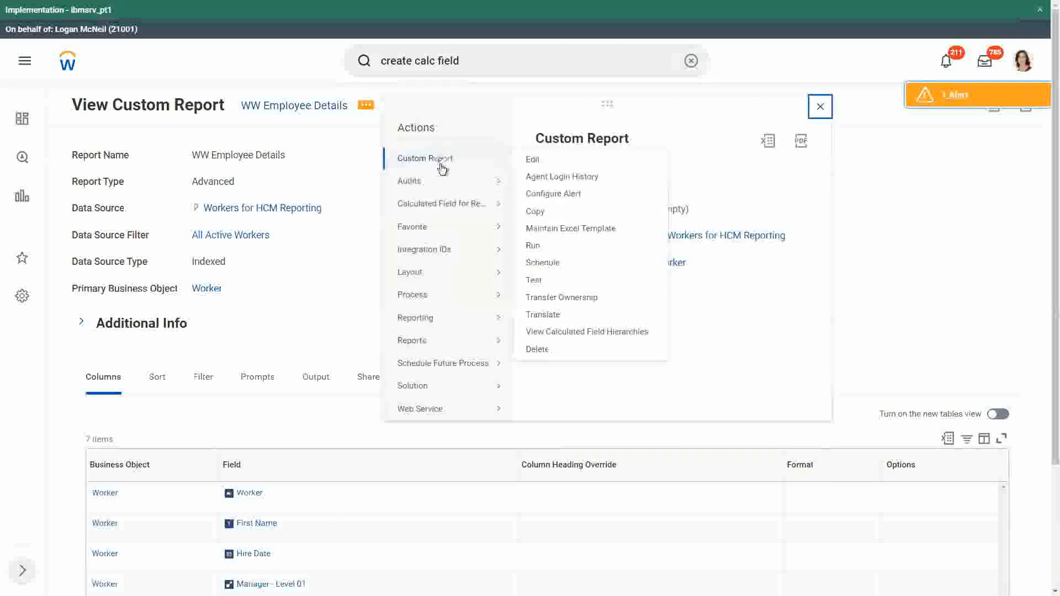
pyautogui.click(533, 161)
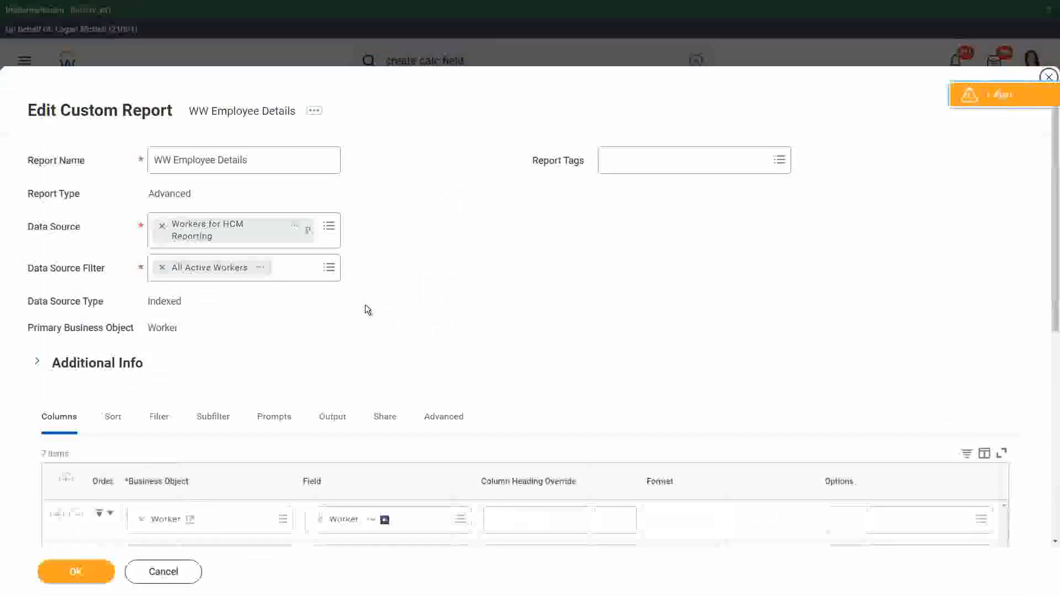
# Add a Worker column using CF-WW-Convert Text To Number-Number of Years from Length of Service, with the heading override "# of Years of Service"
pyautogui.scroll(-7, 366, 308)
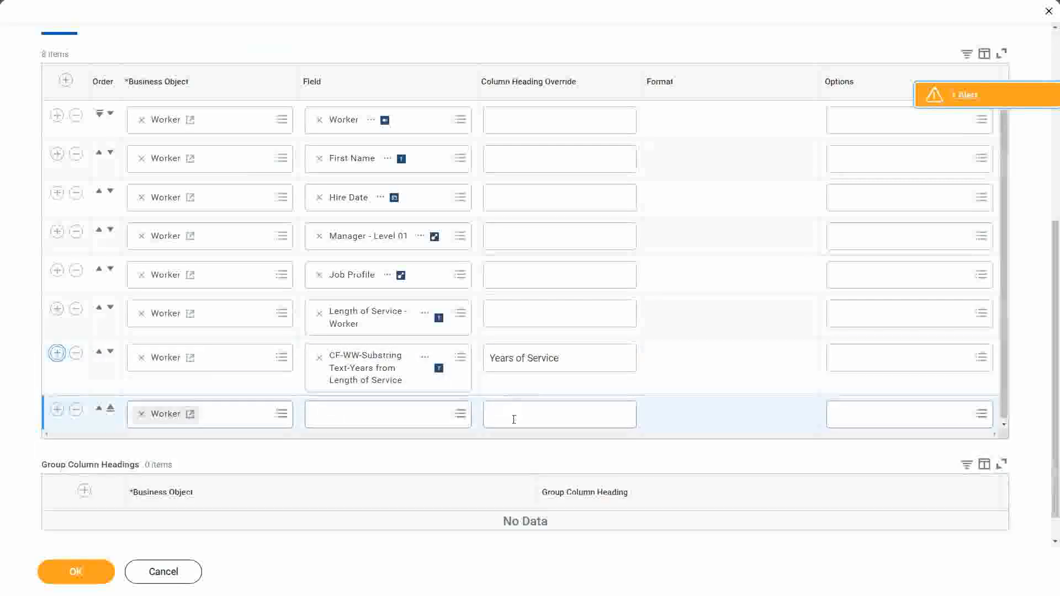
pyautogui.click(513, 418)
pyautogui.click(374, 411)
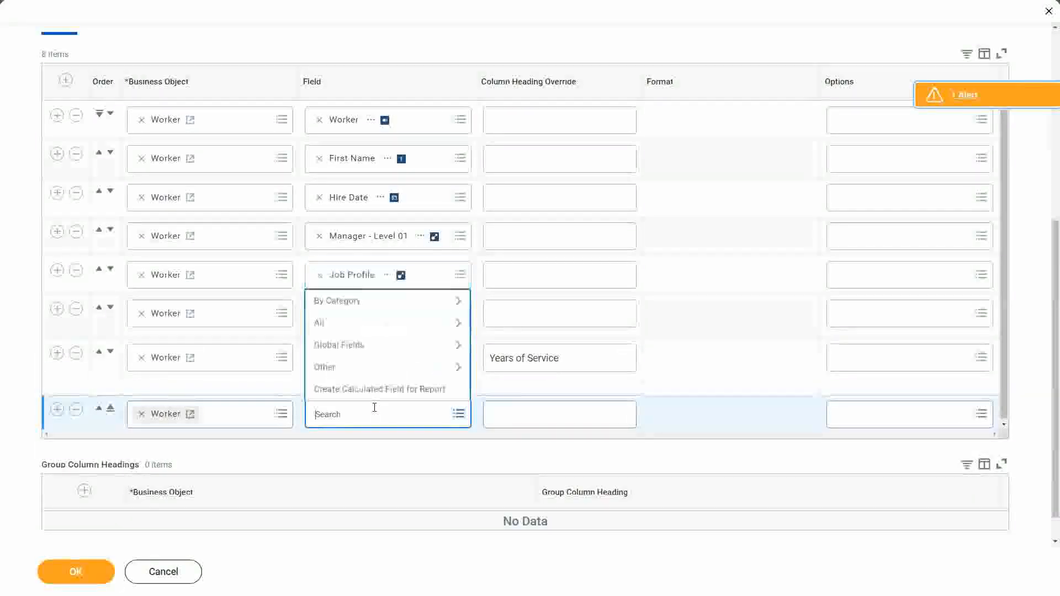
pyautogui.hotkey('ctrl', 'v')
pyautogui.press('Return')
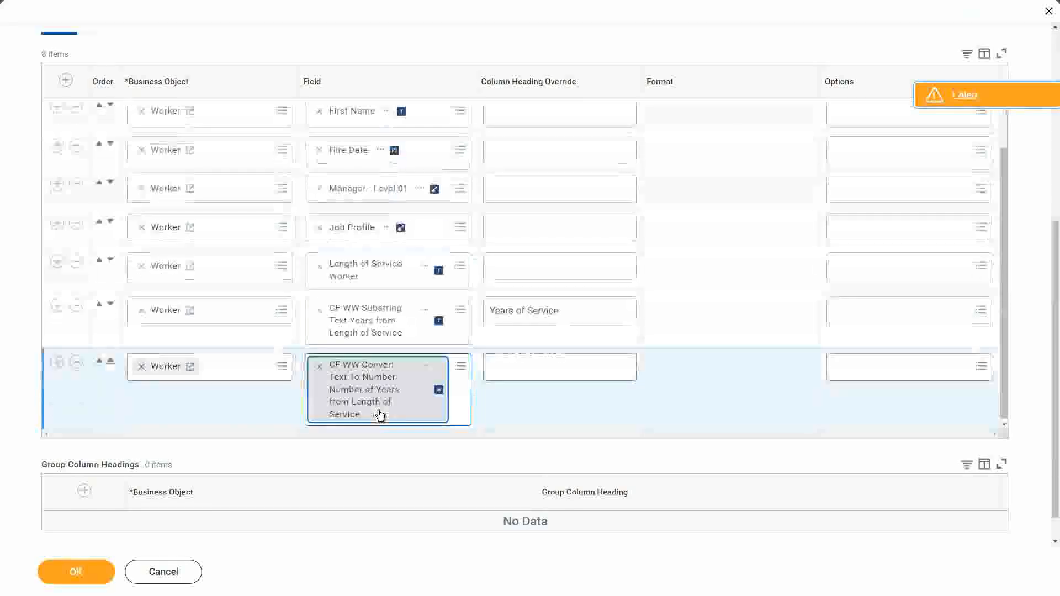
pyautogui.click(515, 370)
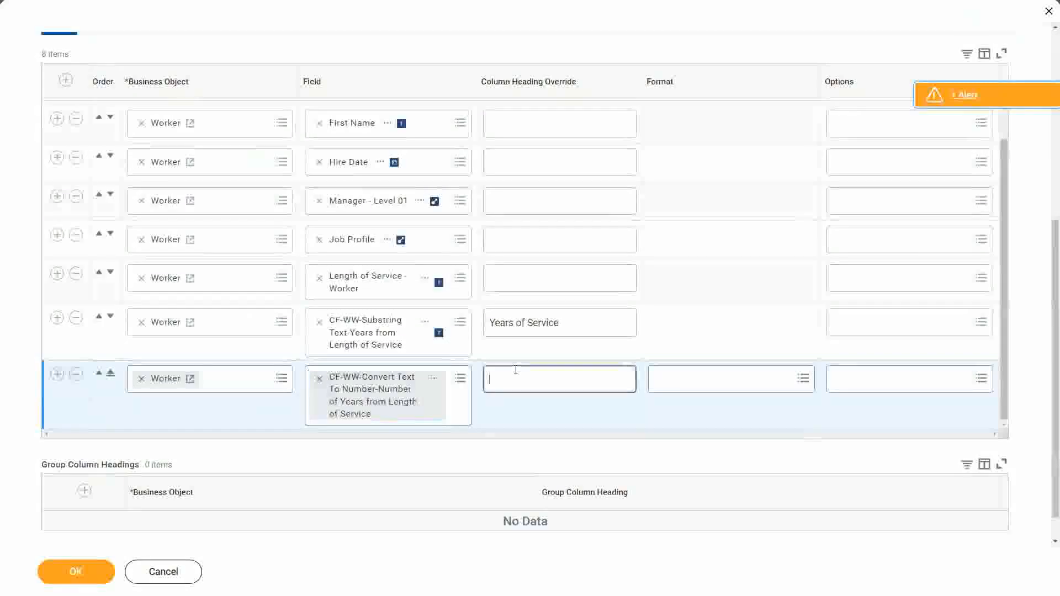
pyautogui.write('#')
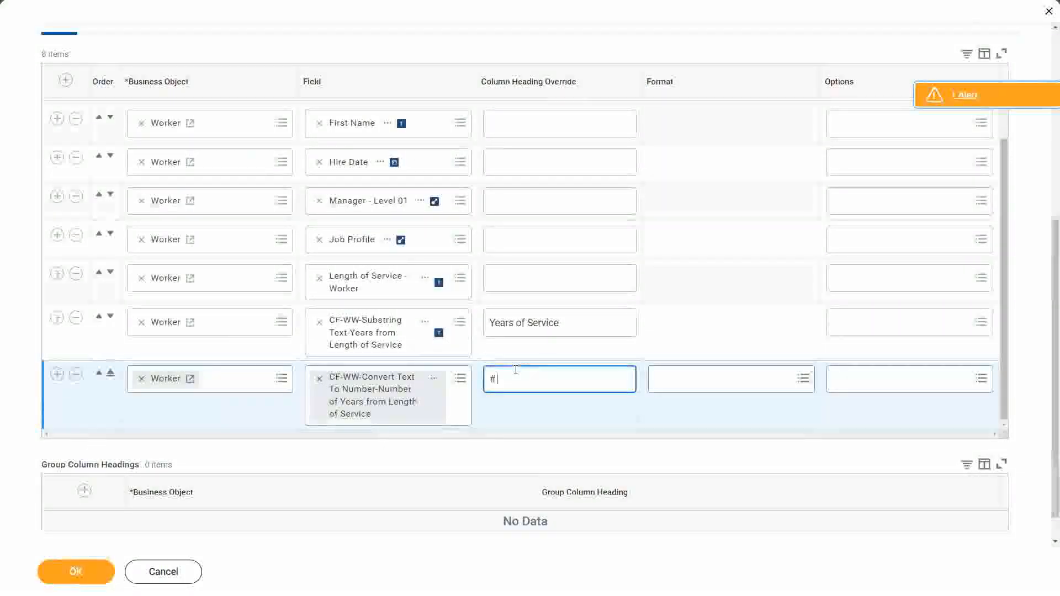
pyautogui.write(' of Years of Service')
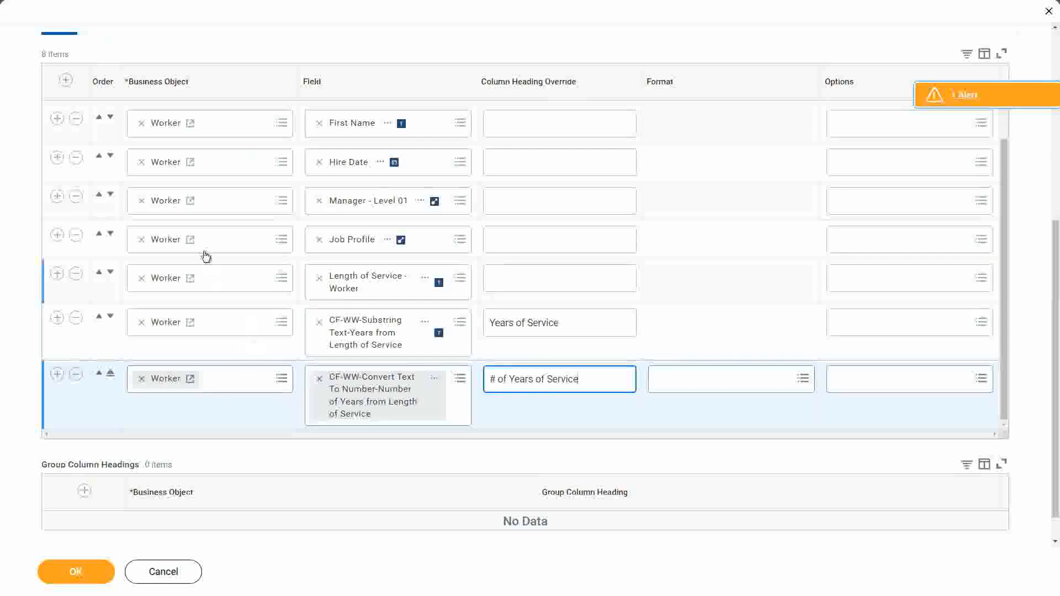
# Remove the instance filter condition based on CF-WW-Substring Text-Years from Length of Service
pyautogui.scroll(1, 199, 243)
pyautogui.scroll(3, 188, 182)
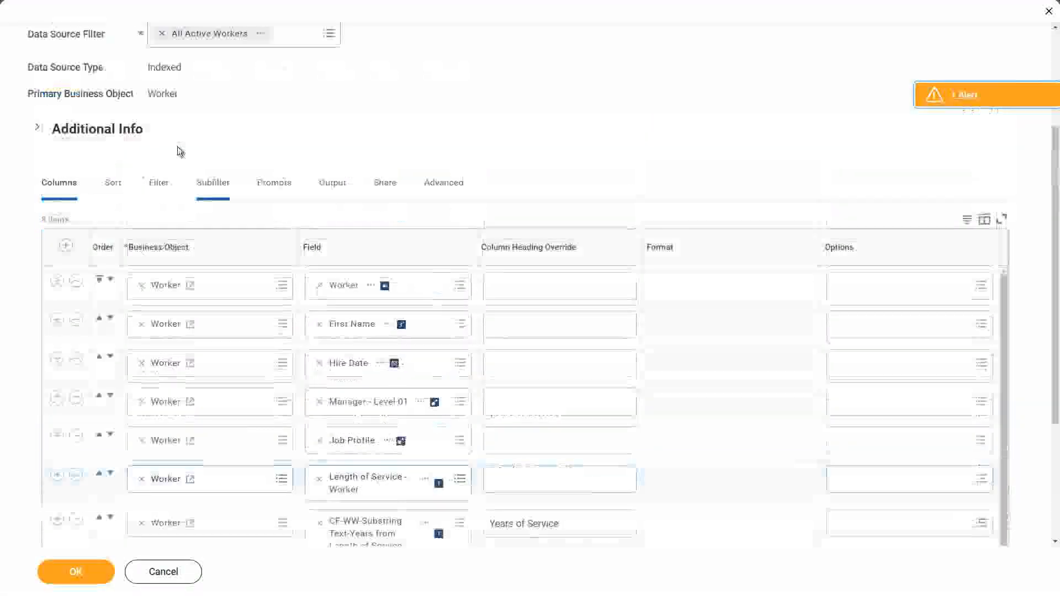
pyautogui.click(164, 183)
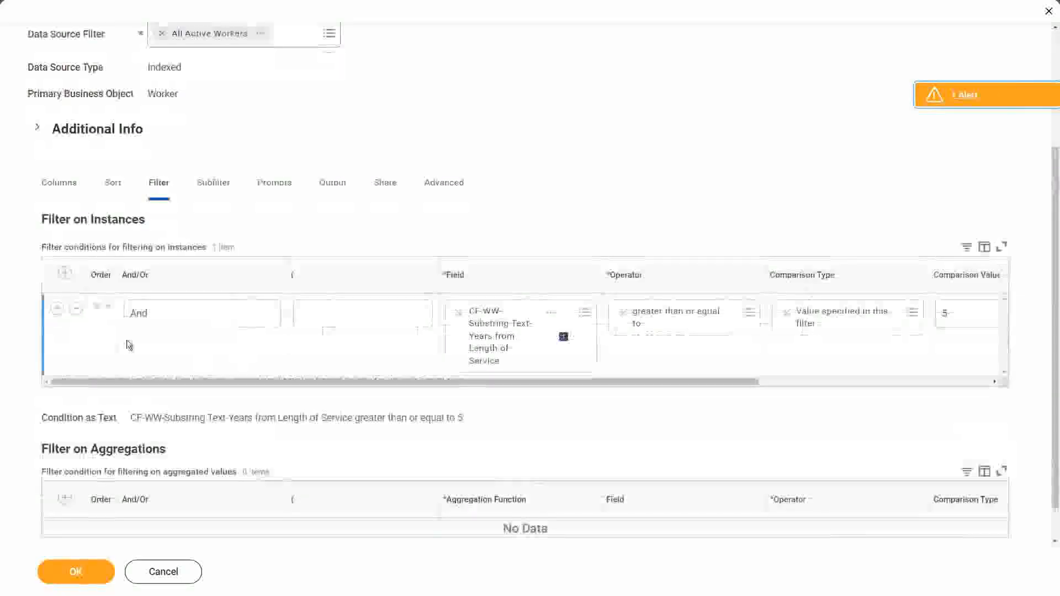
pyautogui.click(76, 309)
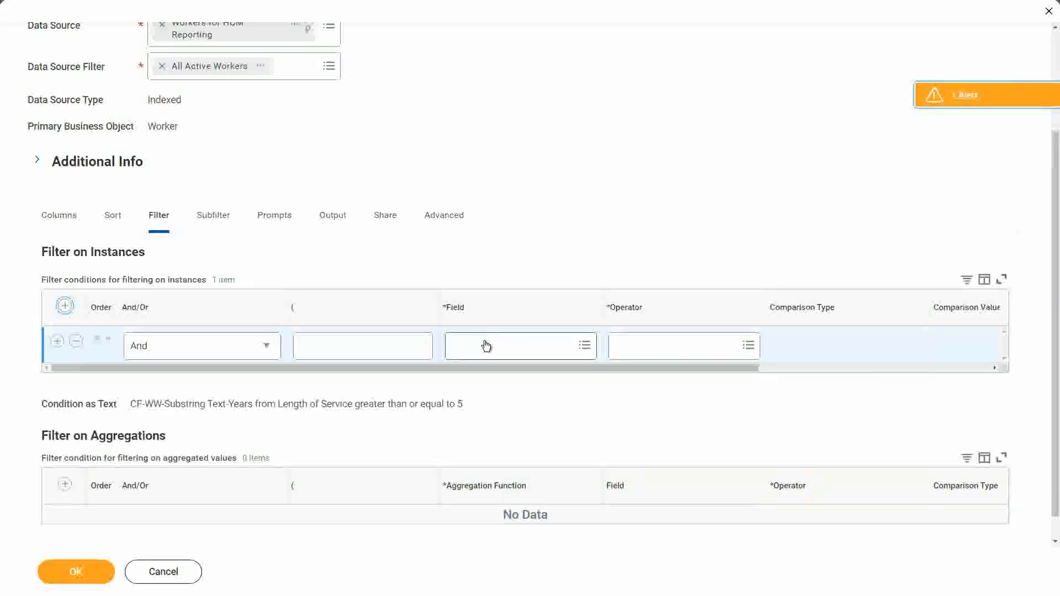
# Add an instance filter on CF-WW-Convert Text To Number-Number of Years from Length of Service with the operator greater than or equal to
pyautogui.click(484, 345)
pyautogui.click(501, 203)
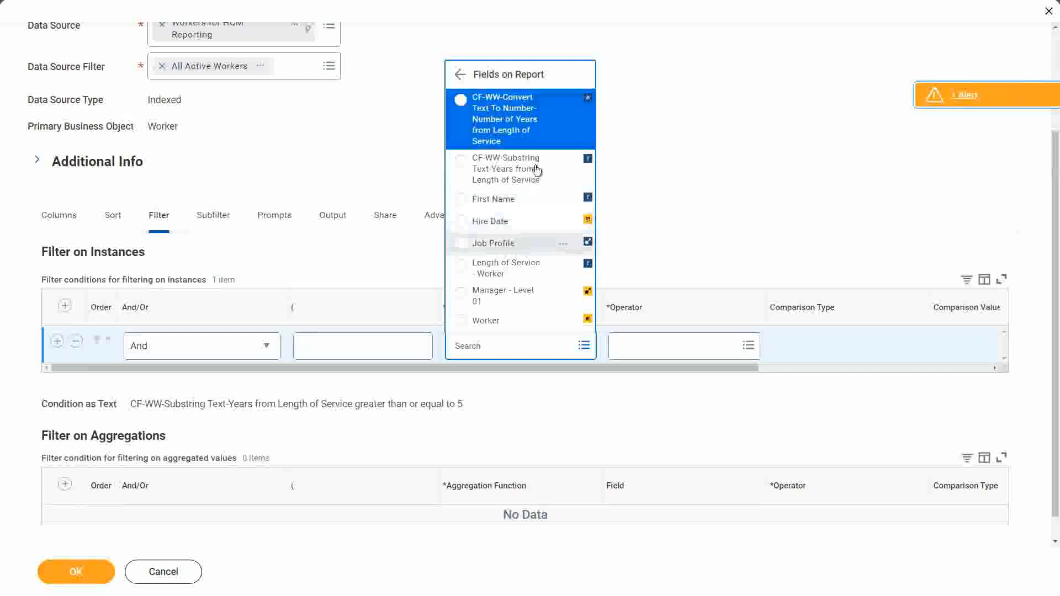
pyautogui.click(514, 128)
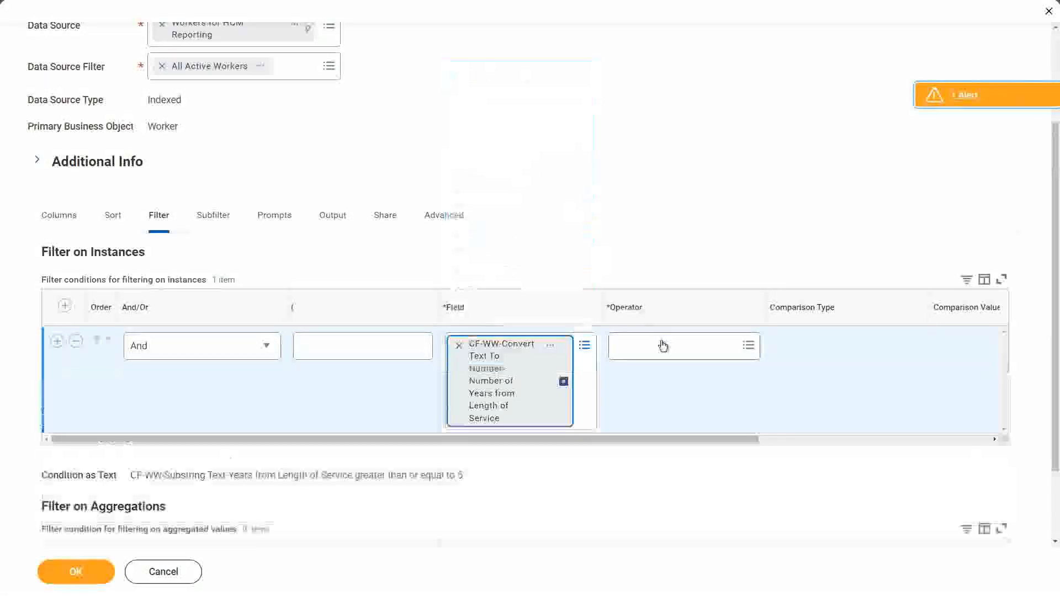
pyautogui.click(658, 347)
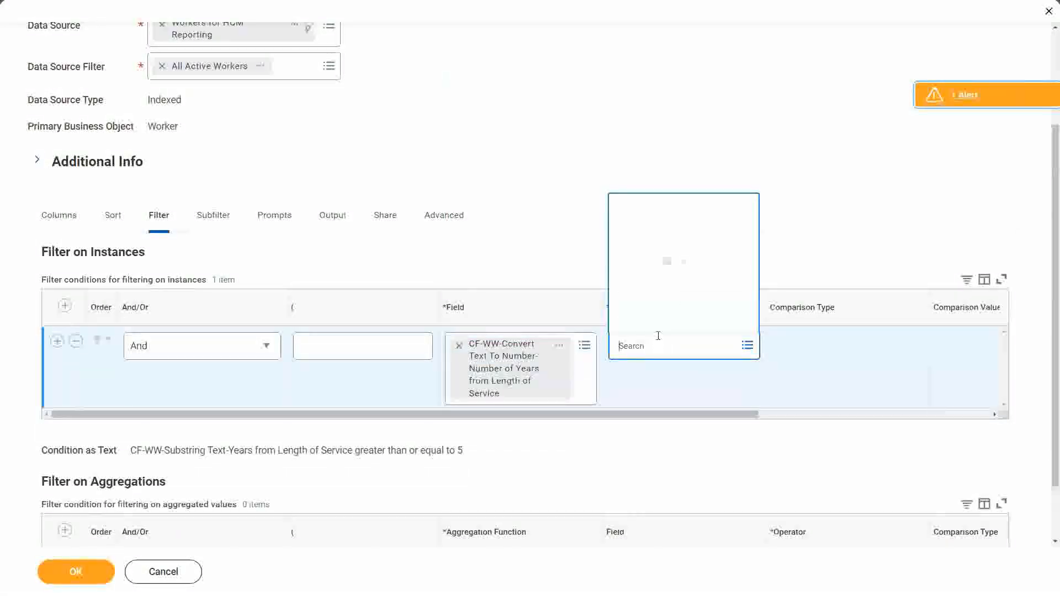
pyautogui.click(657, 301)
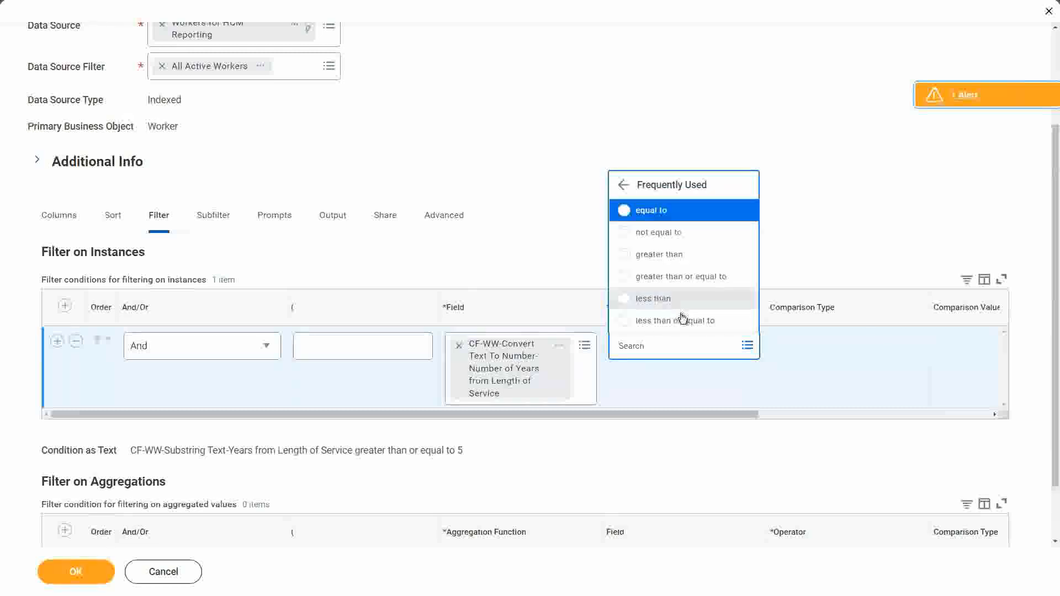
pyautogui.click(695, 276)
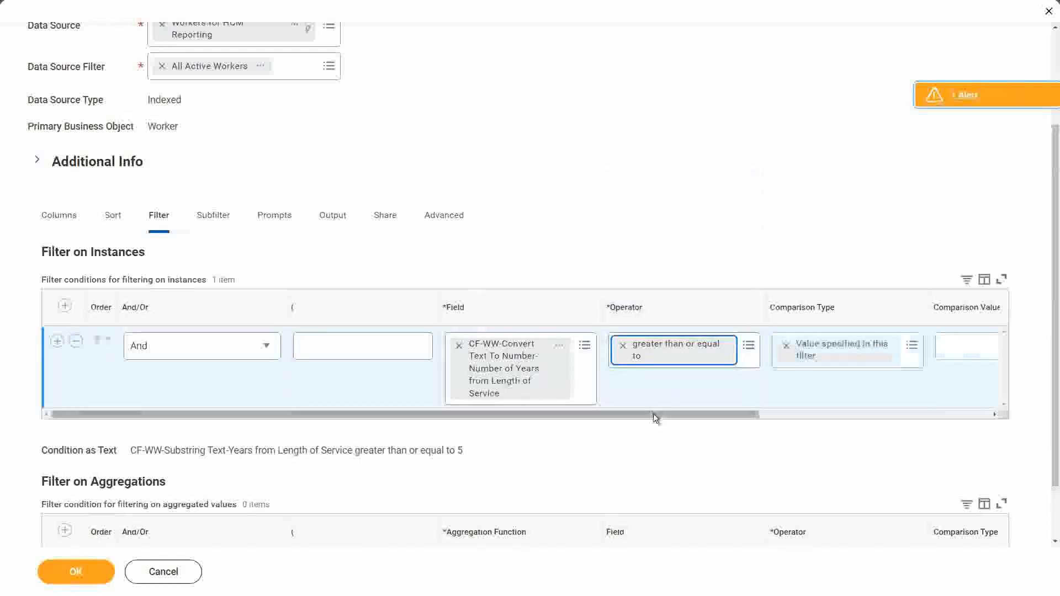
# Set the new filter condition's comparison value to 5
pyautogui.moveTo(654, 413); pyautogui.dragTo(900, 413)
pyautogui.click(757, 350)
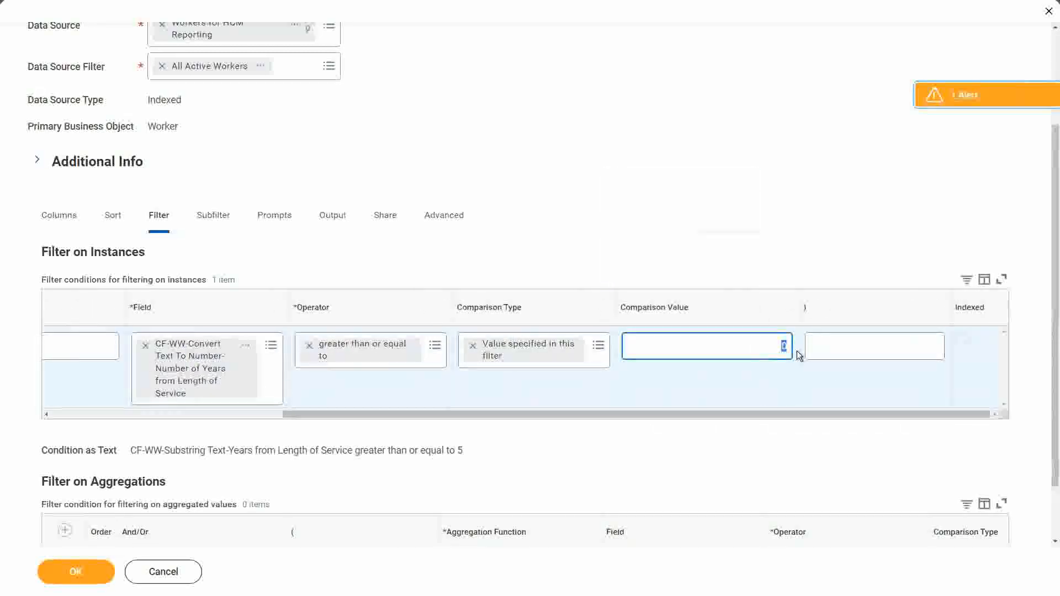
pyautogui.press('BackSpace')
pyautogui.write('5')
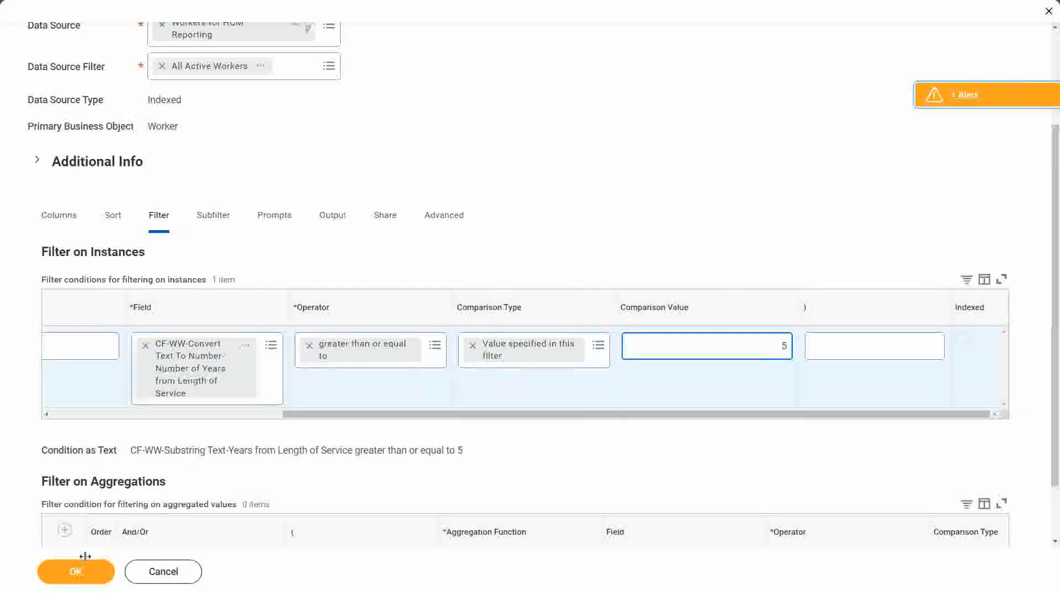
# Save the edited report and run it with the worker type prompts left blank
pyautogui.click(84, 577)
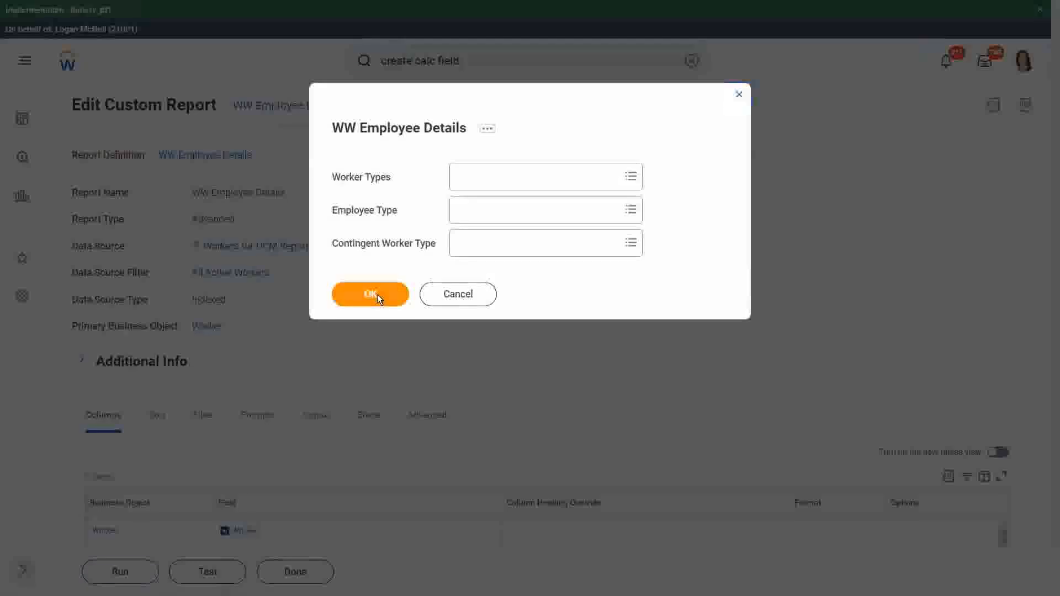
pyautogui.click(377, 295)
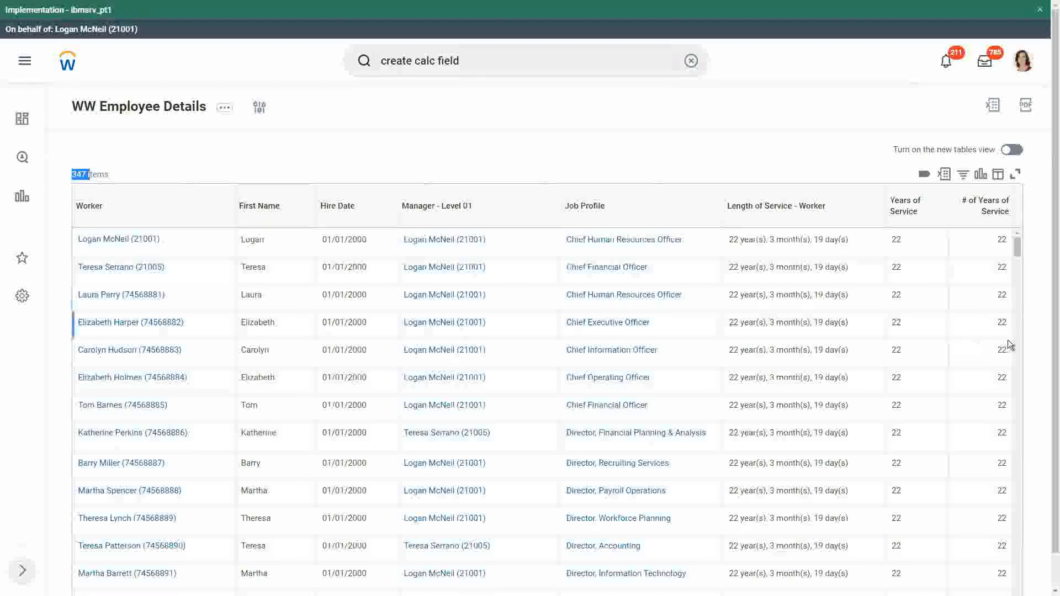
# Examine the hire dates against the Years of Service and # of Years of Service values throughout the report results
pyautogui.click(979, 309)
pyautogui.scroll(-2, 976, 340)
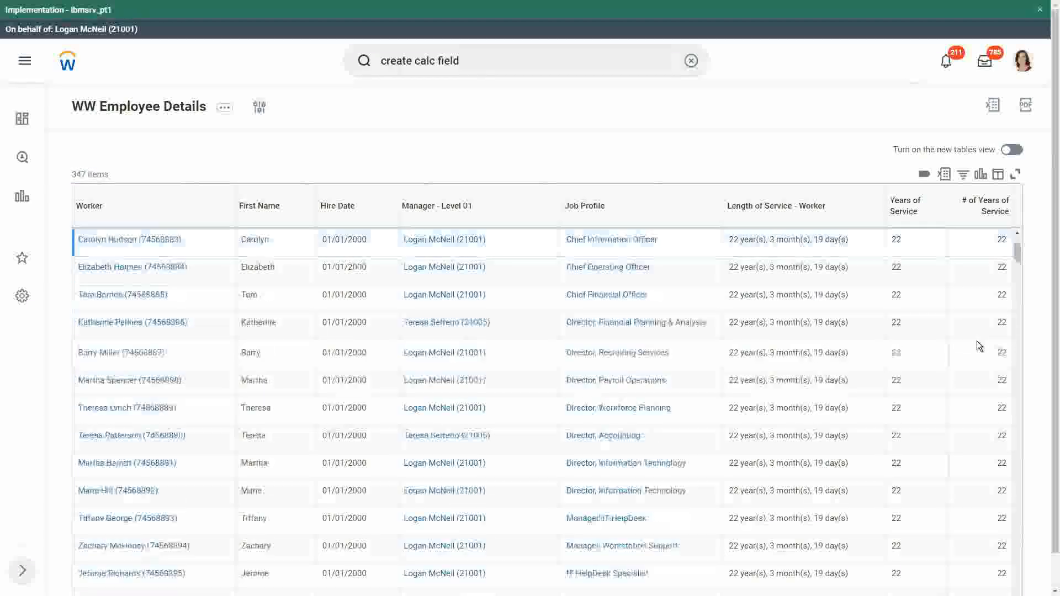
pyautogui.scroll(-10, 976, 340)
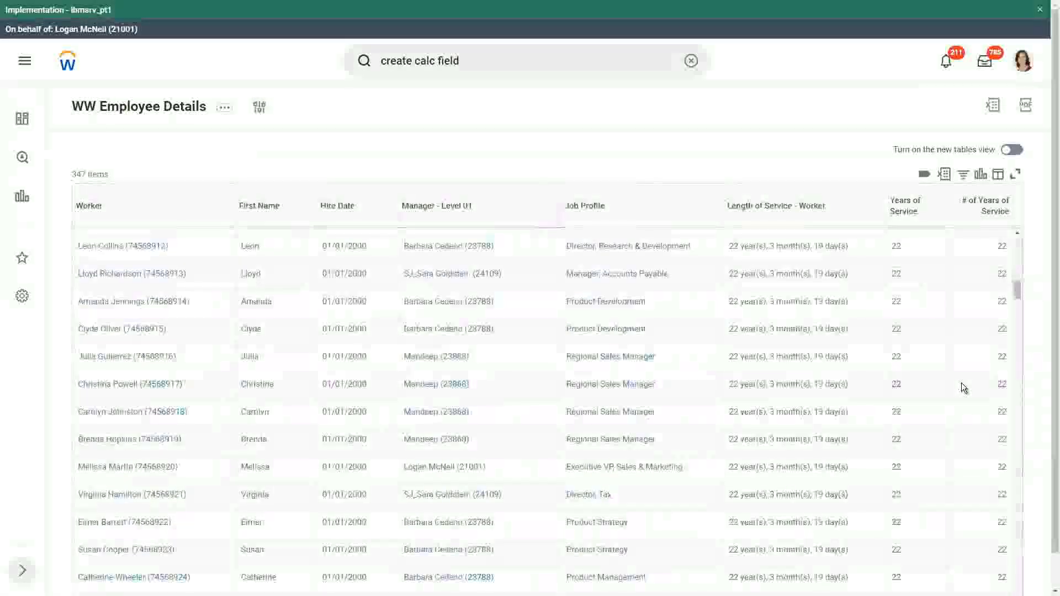
pyautogui.scroll(-6, 961, 383)
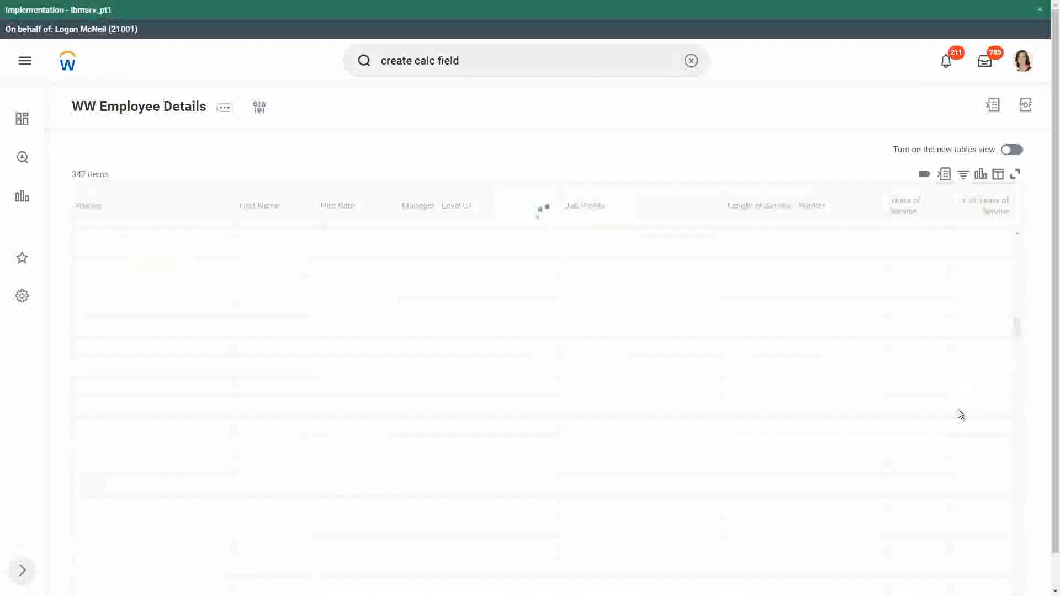
pyautogui.scroll(-10, 959, 373)
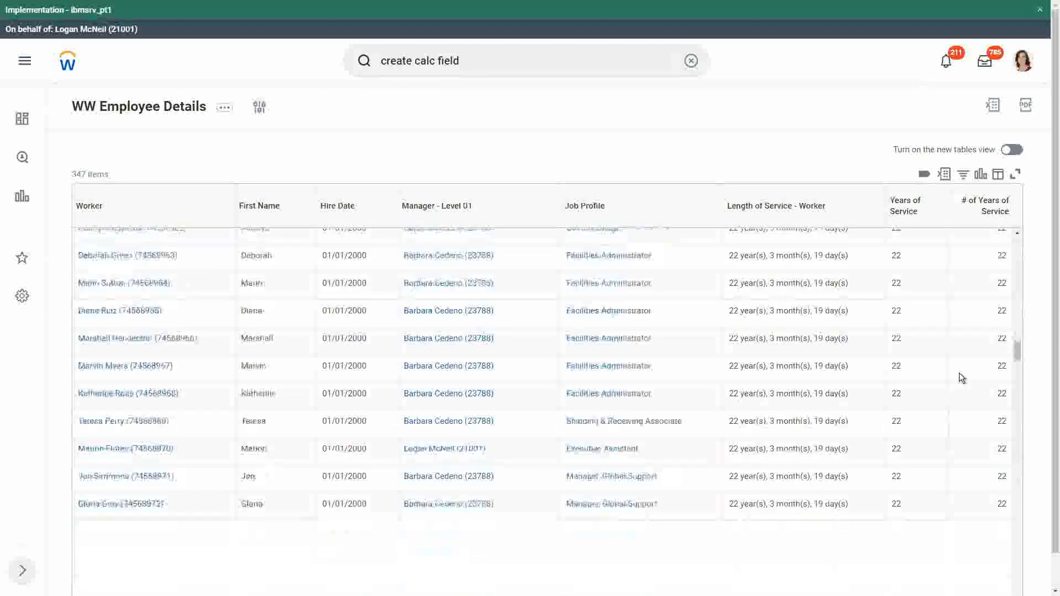
pyautogui.scroll(-2, 976, 403)
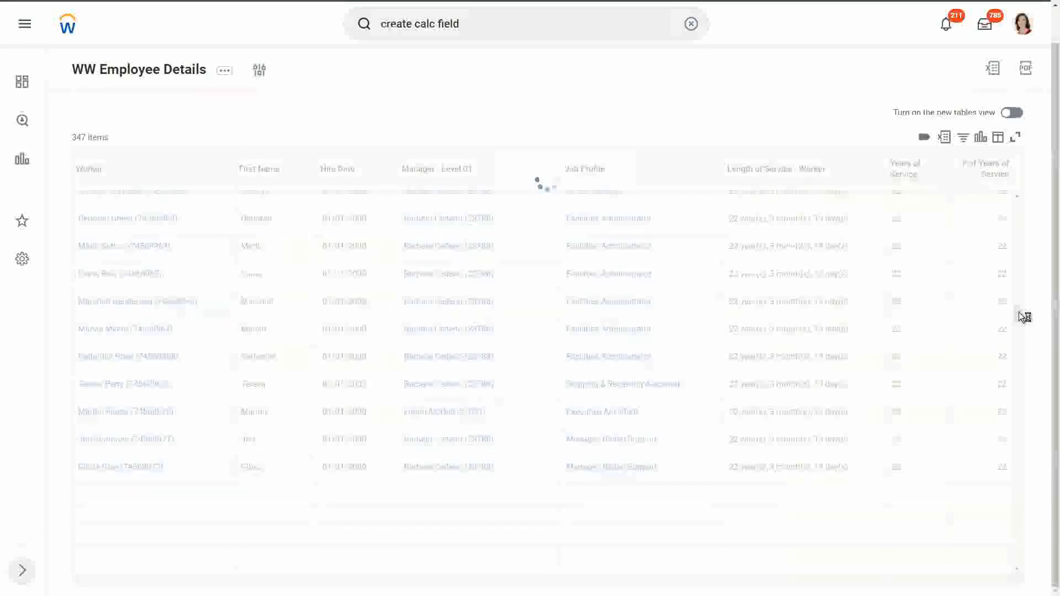
pyautogui.moveTo(1018, 313); pyautogui.dragTo(1032, 535)
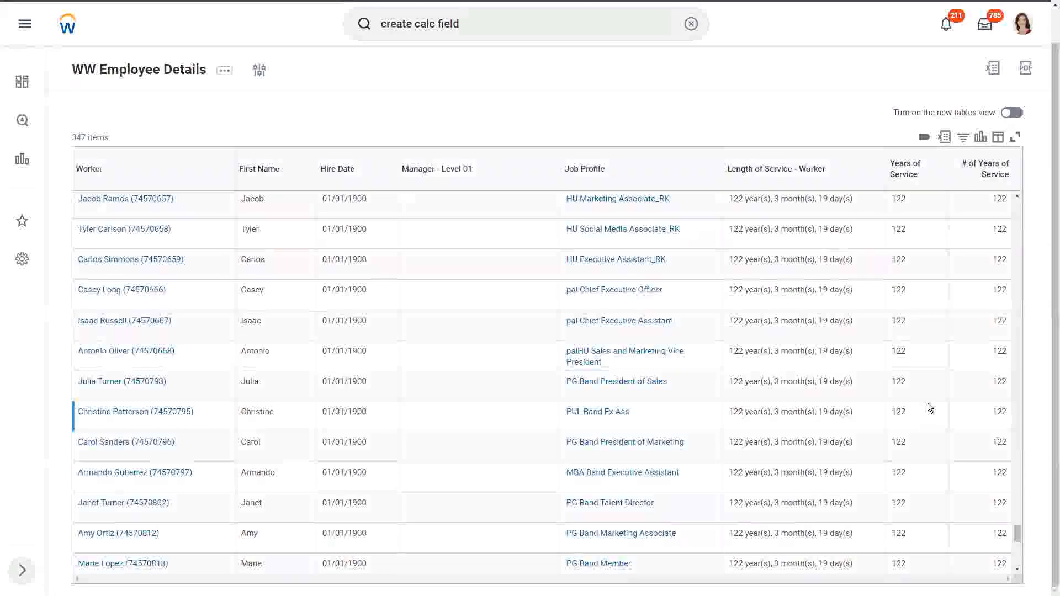
pyautogui.scroll(5, 927, 403)
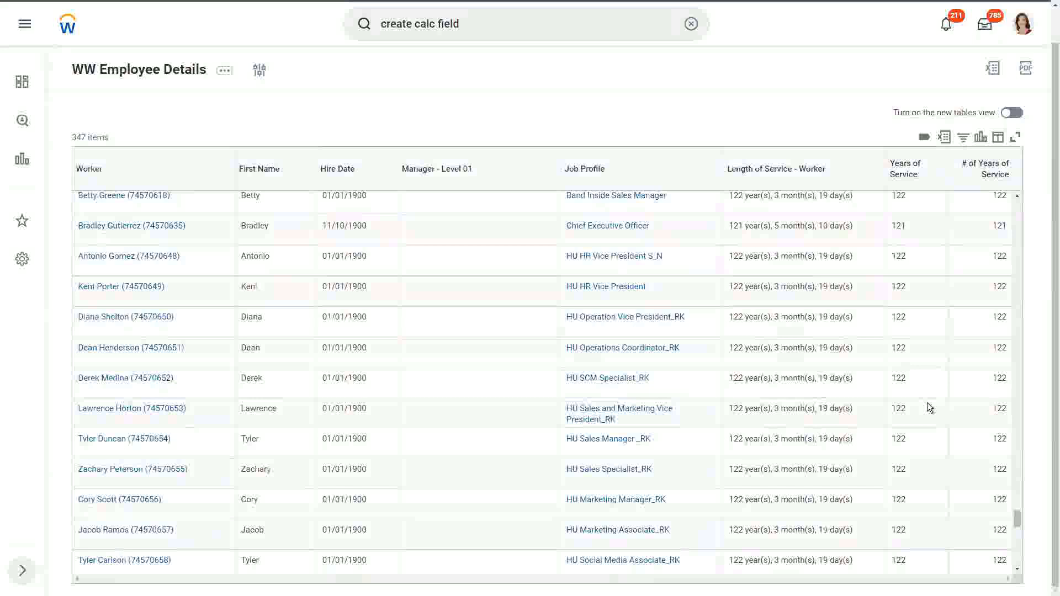
pyautogui.scroll(2, 926, 402)
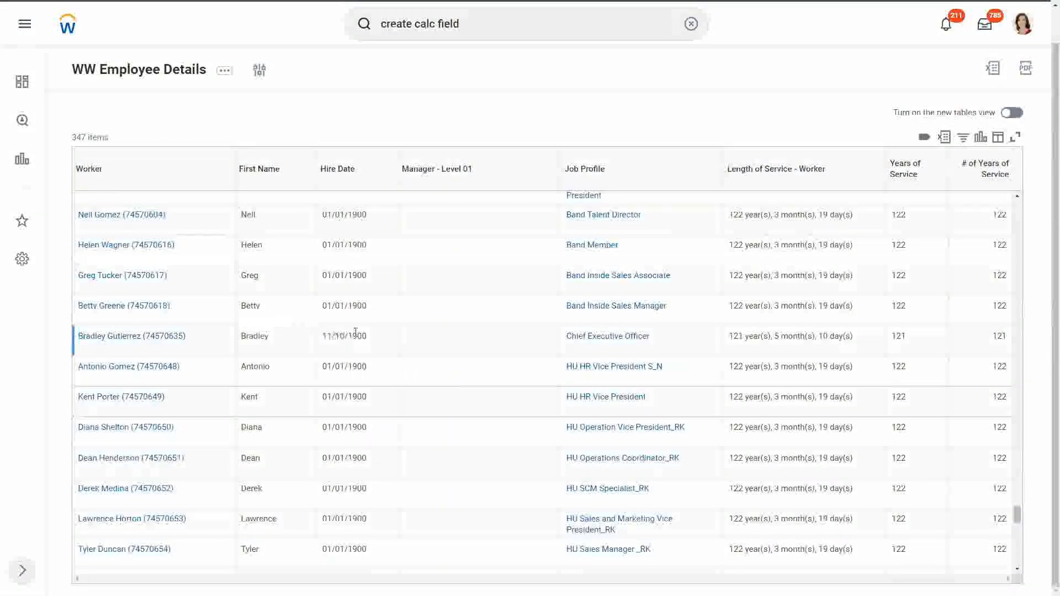
pyautogui.moveTo(358, 336); pyautogui.dragTo(370, 334)
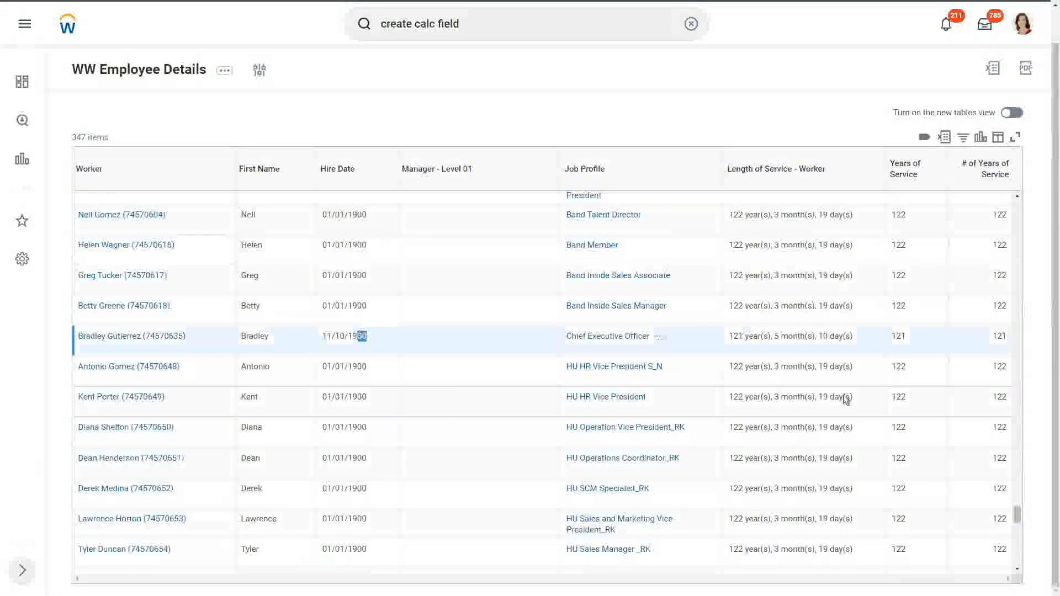
# Check the remaining rows down to the end of the report for # of Years of Service values below 5
pyautogui.click(906, 439)
pyautogui.scroll(-10, 907, 440)
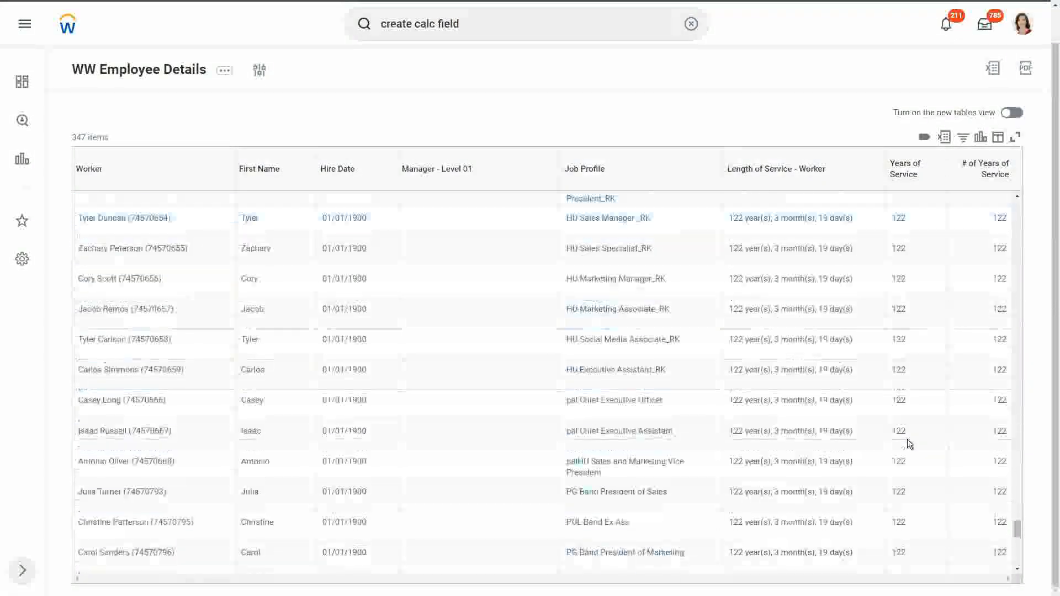
pyautogui.scroll(-5, 907, 440)
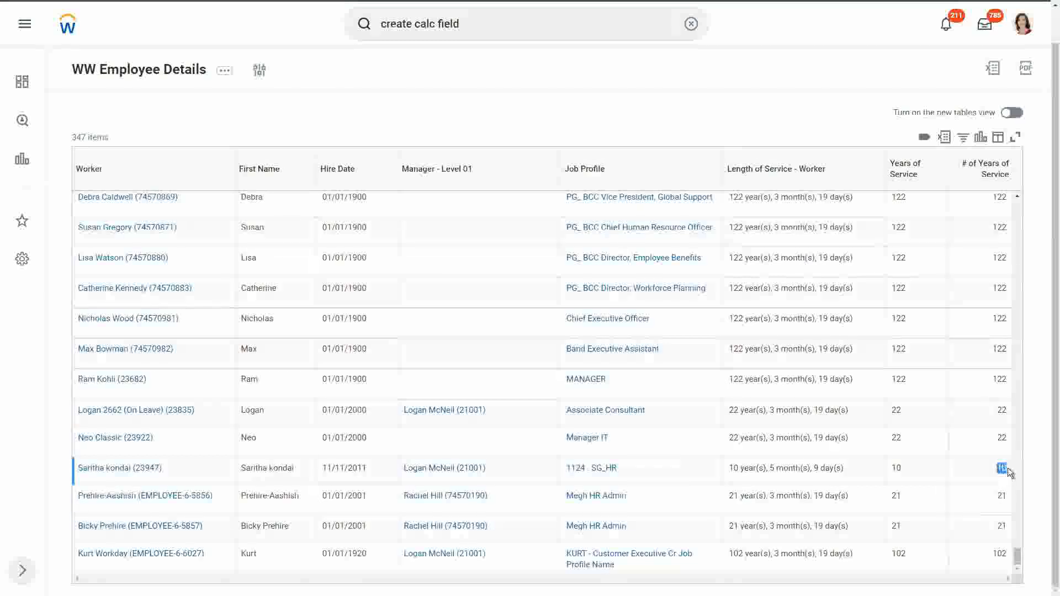
pyautogui.moveTo(1008, 468); pyautogui.dragTo(985, 472)
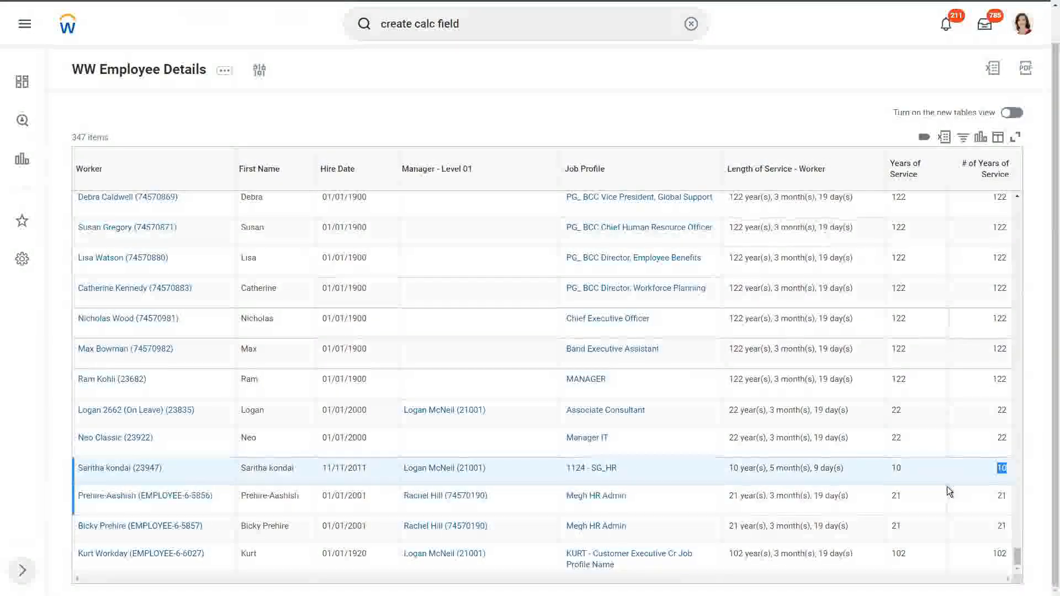
pyautogui.scroll(1, 948, 482)
pyautogui.scroll(3, 949, 484)
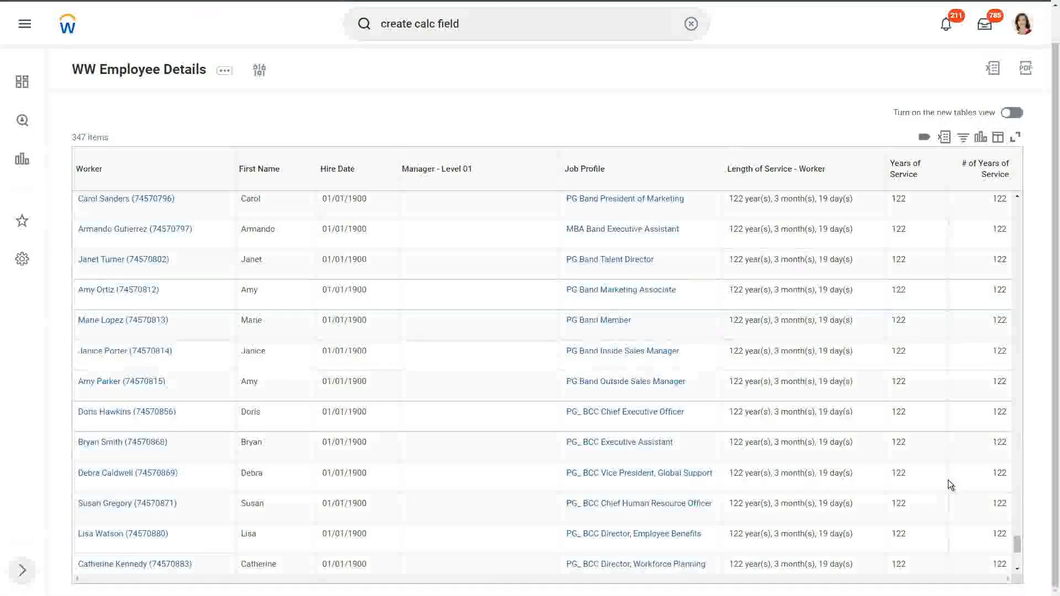
pyautogui.scroll(-4, 951, 387)
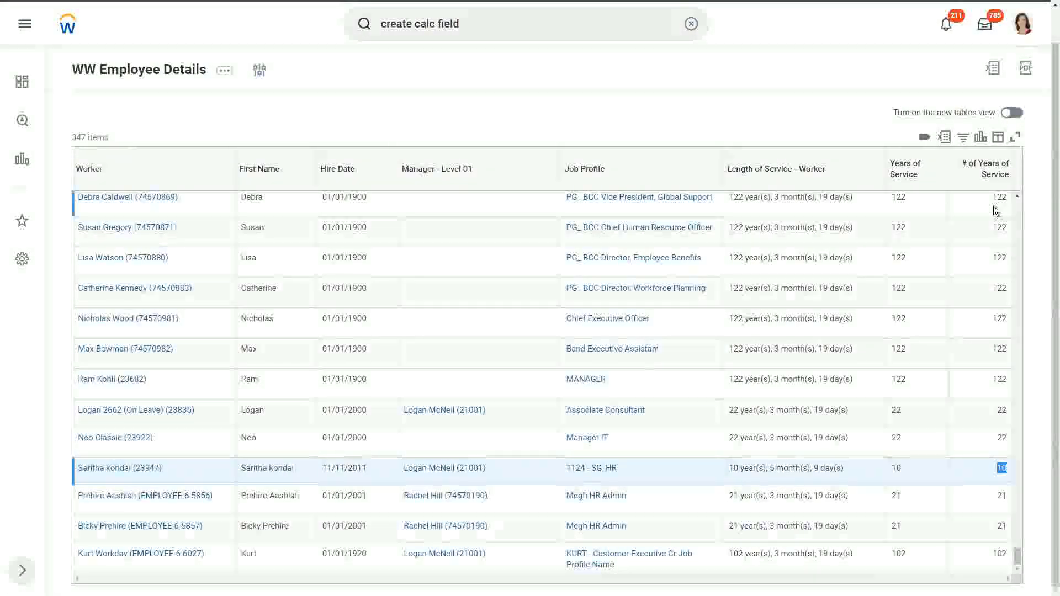
pyautogui.click(990, 207)
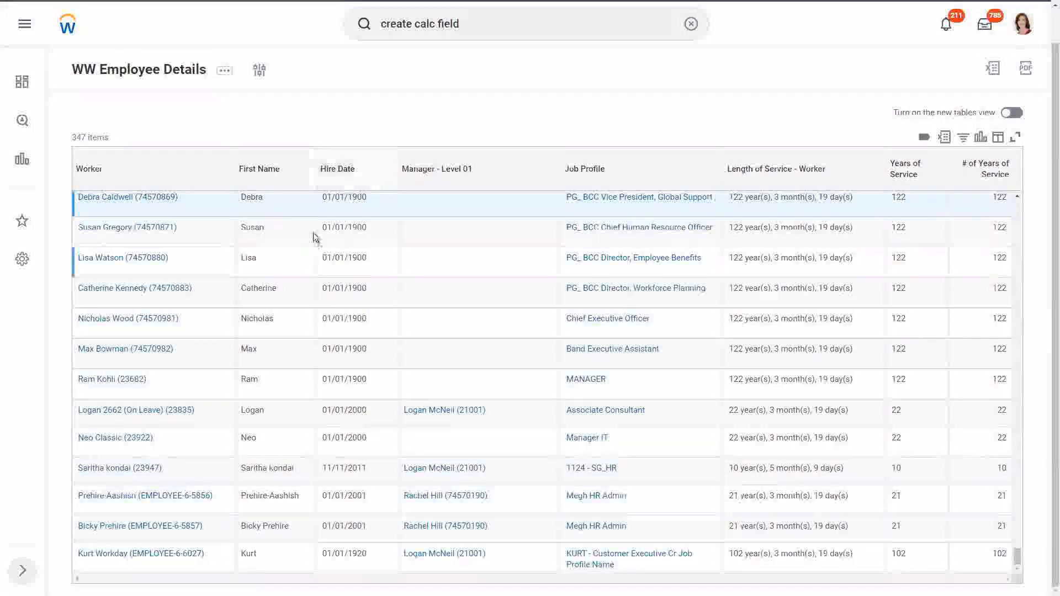
pyautogui.scroll(5, 315, 237)
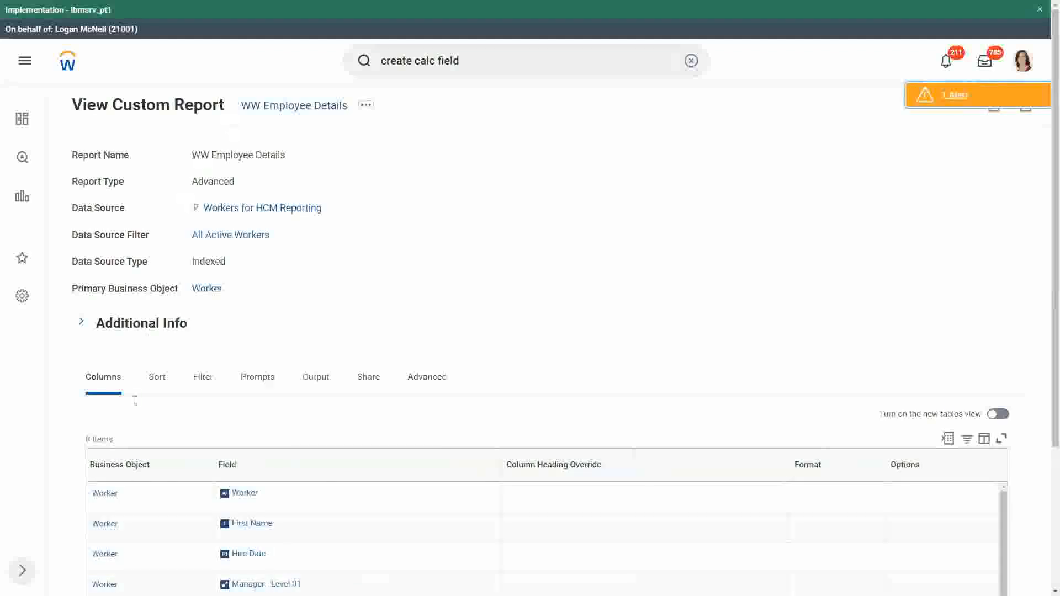
# Run the WW Employee Details custom report again from its report definition
pyautogui.click(372, 108)
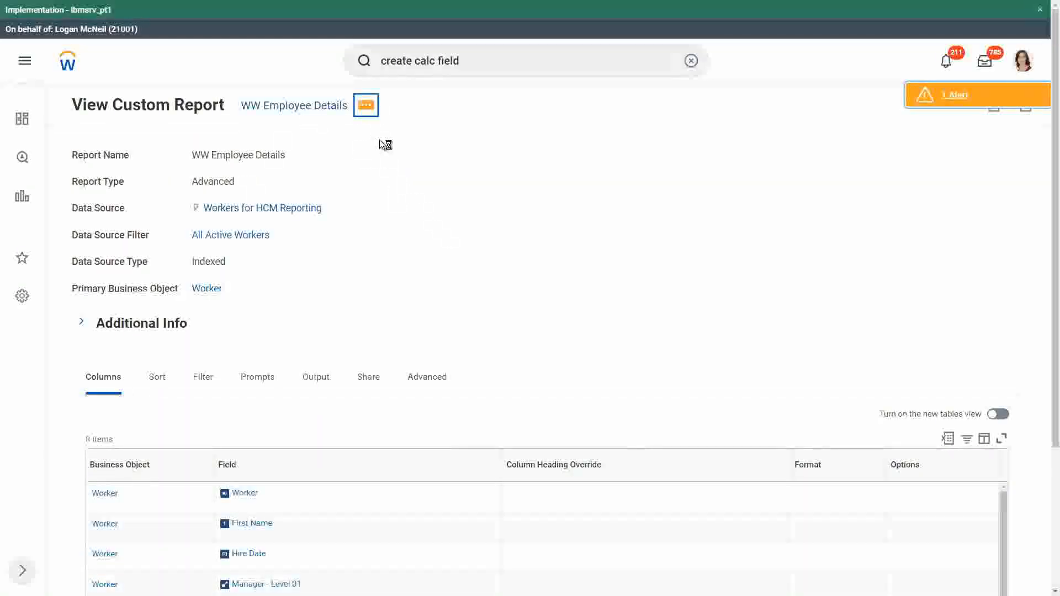
pyautogui.moveTo(428, 158)
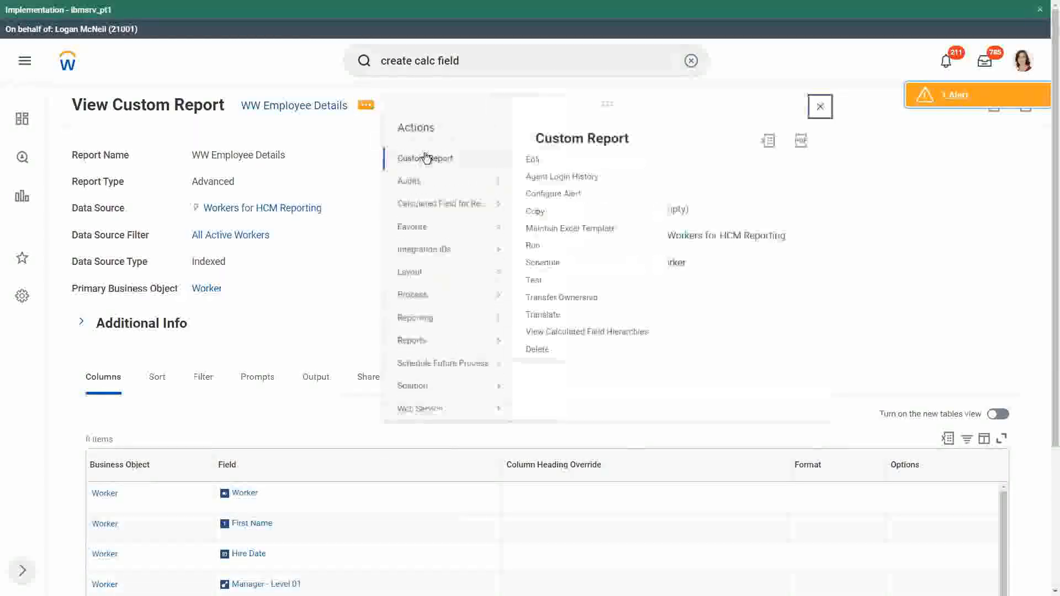
pyautogui.click(534, 246)
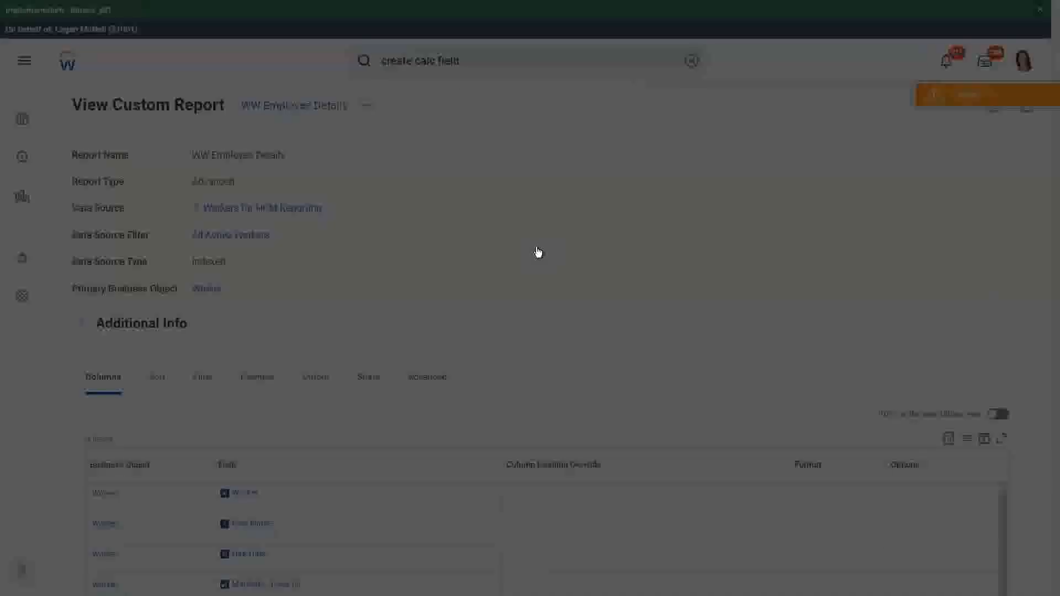
pyautogui.click(372, 295)
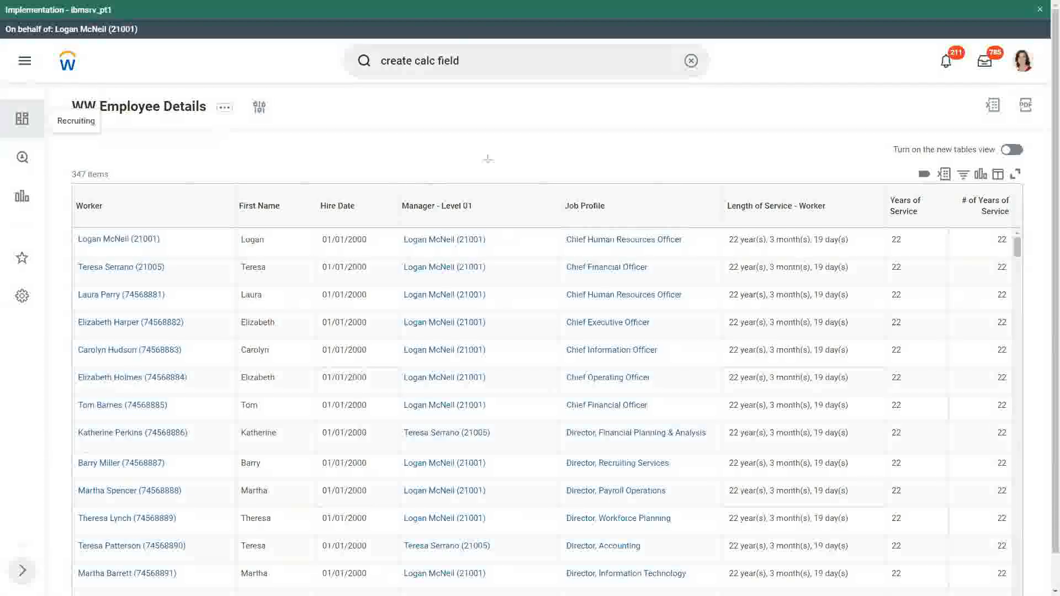
pyautogui.moveTo(896, 120); pyautogui.dragTo(899, 178)
pyautogui.moveTo(960, 121); pyautogui.dragTo(975, 194)
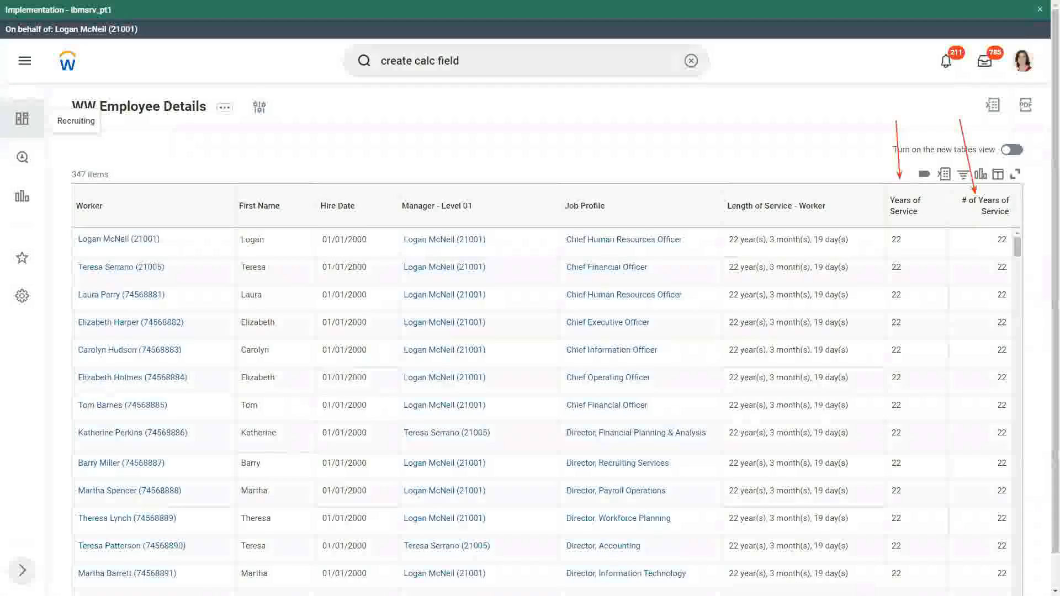
pyautogui.moveTo(887, 186)
pyautogui.mouseDown()
pyautogui.moveTo(904, 214)
pyautogui.moveTo(929, 222)
pyautogui.mouseUp()
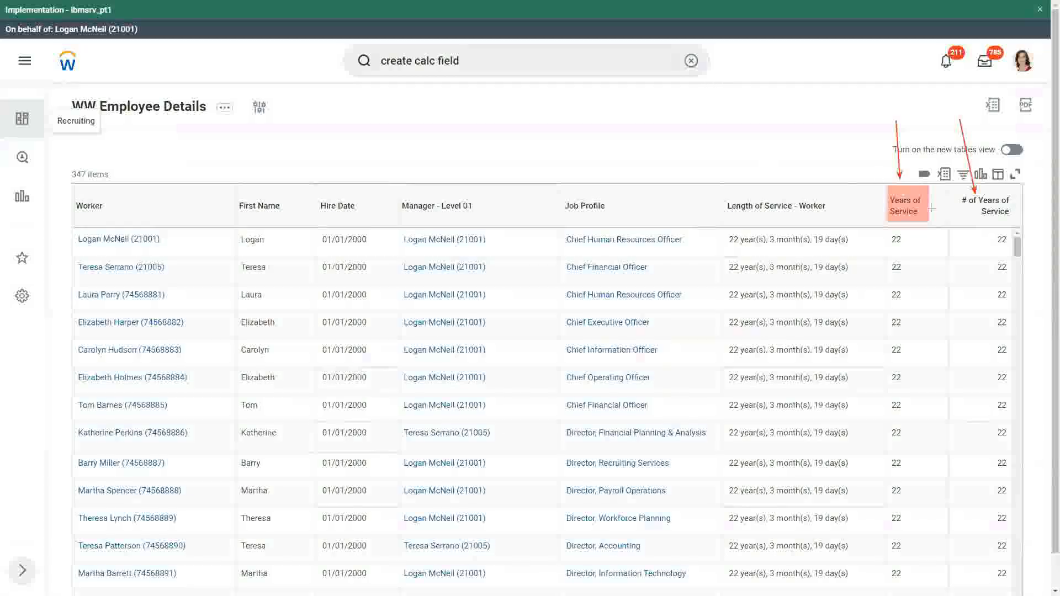
pyautogui.moveTo(955, 189)
pyautogui.mouseDown()
pyautogui.moveTo(977, 215)
pyautogui.moveTo(1016, 223)
pyautogui.mouseUp()
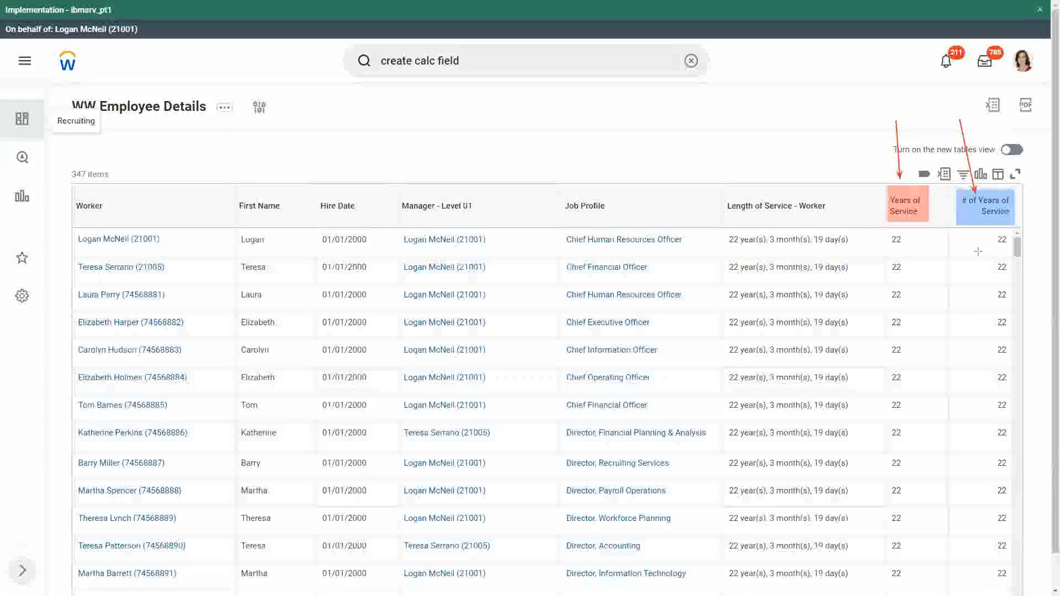